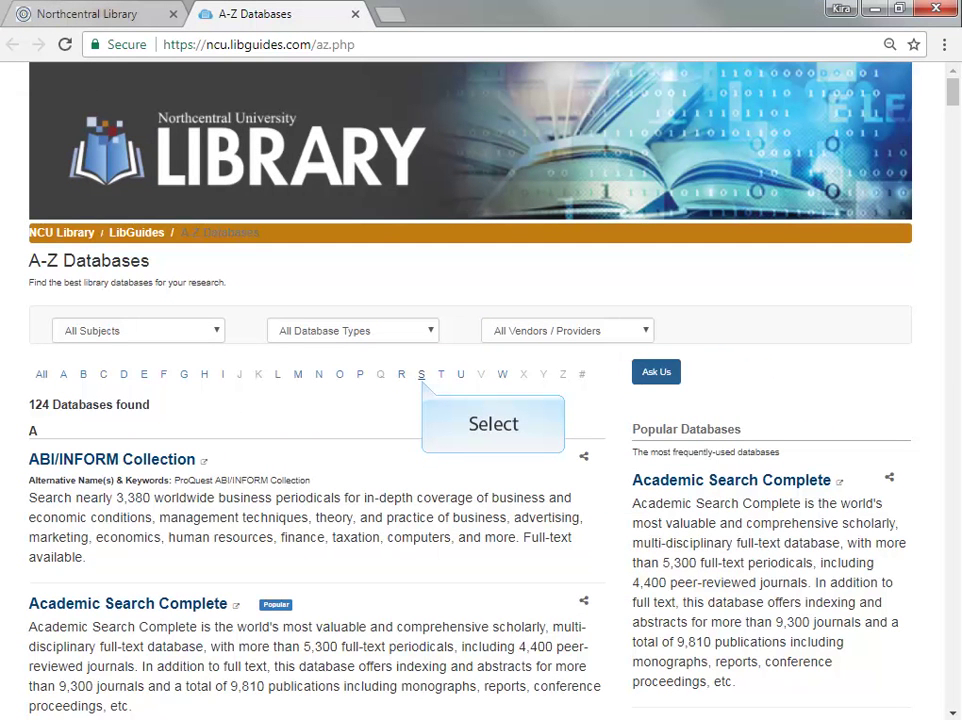
# Step: Filter the A-Z database list to titles starting with S
pyautogui.click(421, 374)
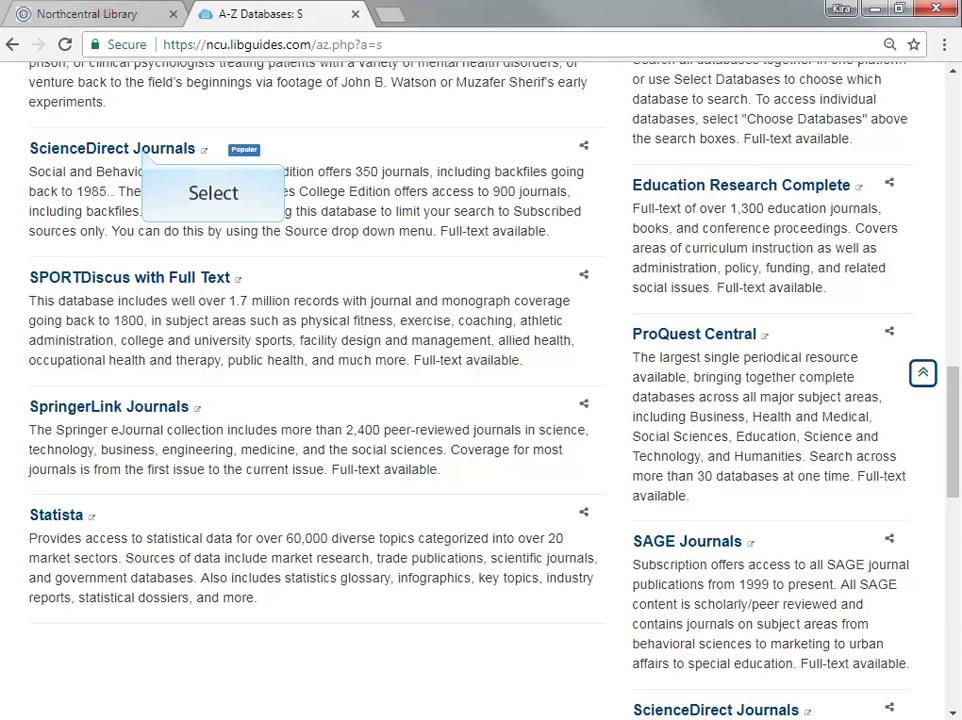
# Step: Open ScienceDirect Journals and enter search terms "supply chain" and marketing
pyautogui.click(112, 148)
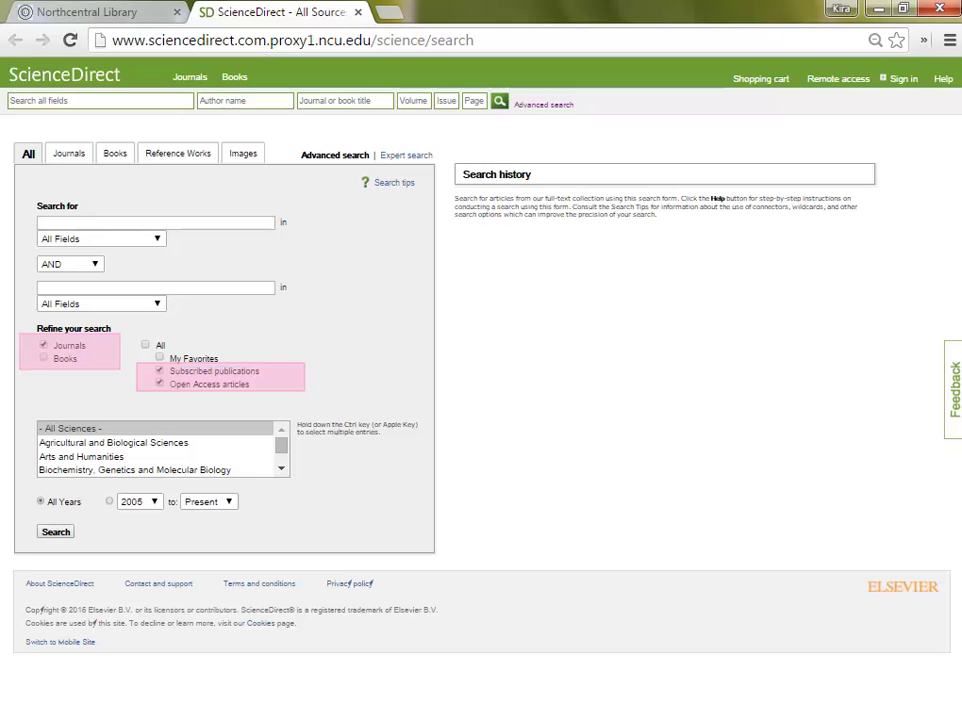
pyautogui.click(198, 222)
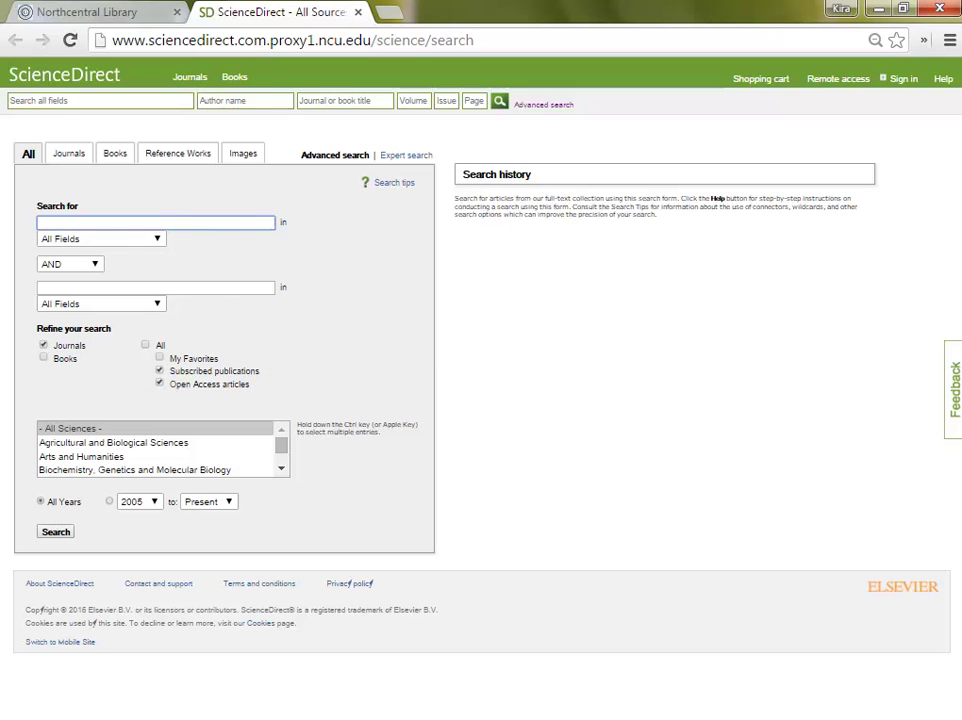
pyautogui.write('"supply')
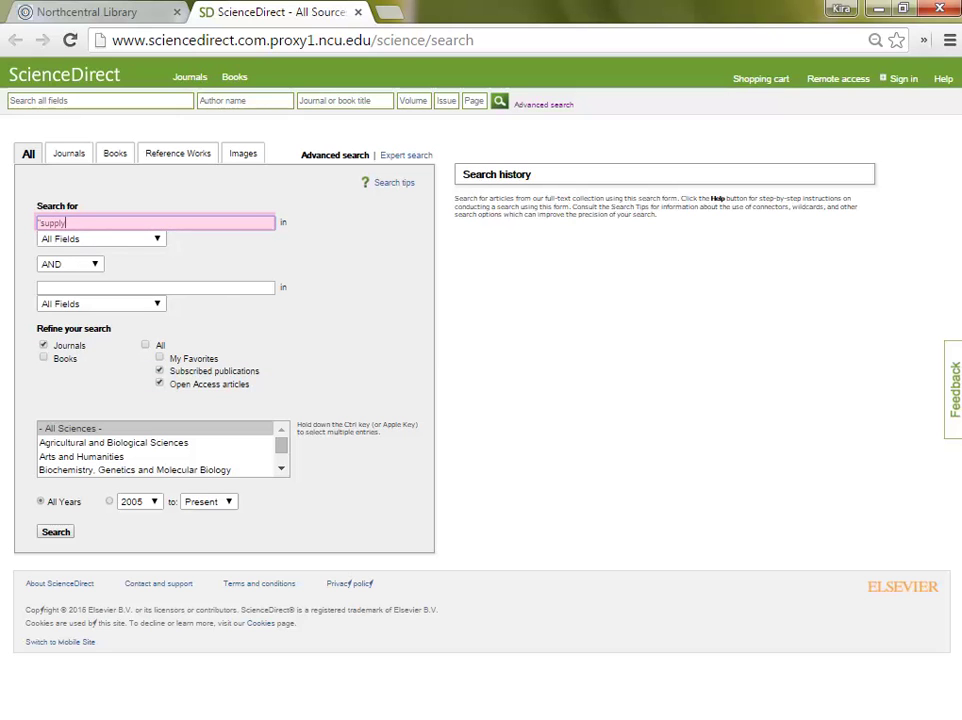
pyautogui.write(' chain"')
pyautogui.click(155, 288)
pyautogui.write('marketing')
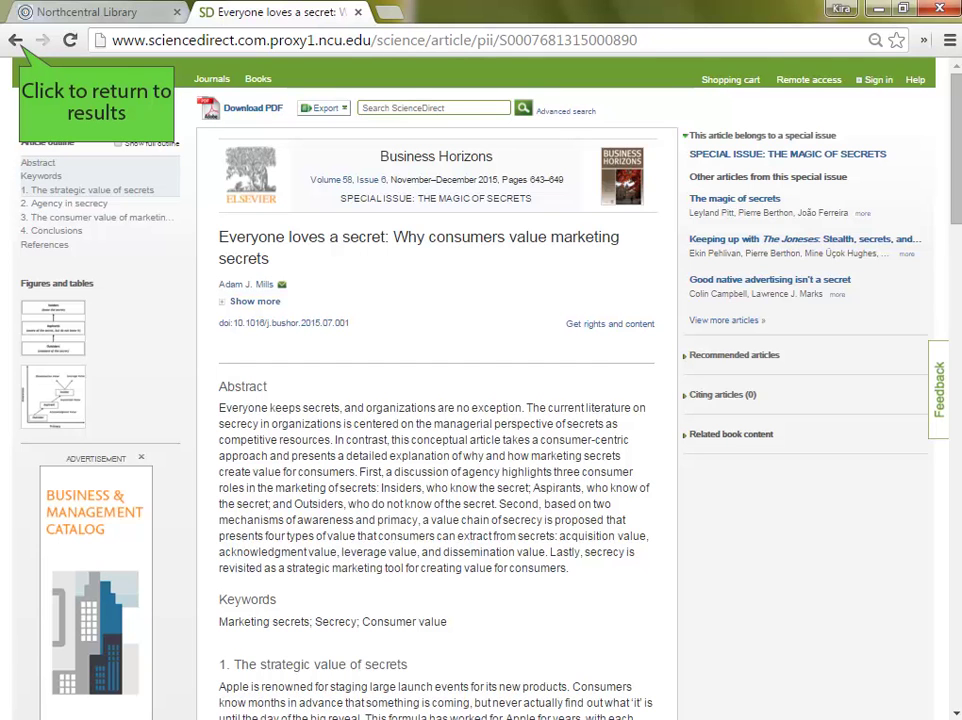
# Step: Go back to the 22,129 results for "supply chain" and marketing
pyautogui.click(15, 40)
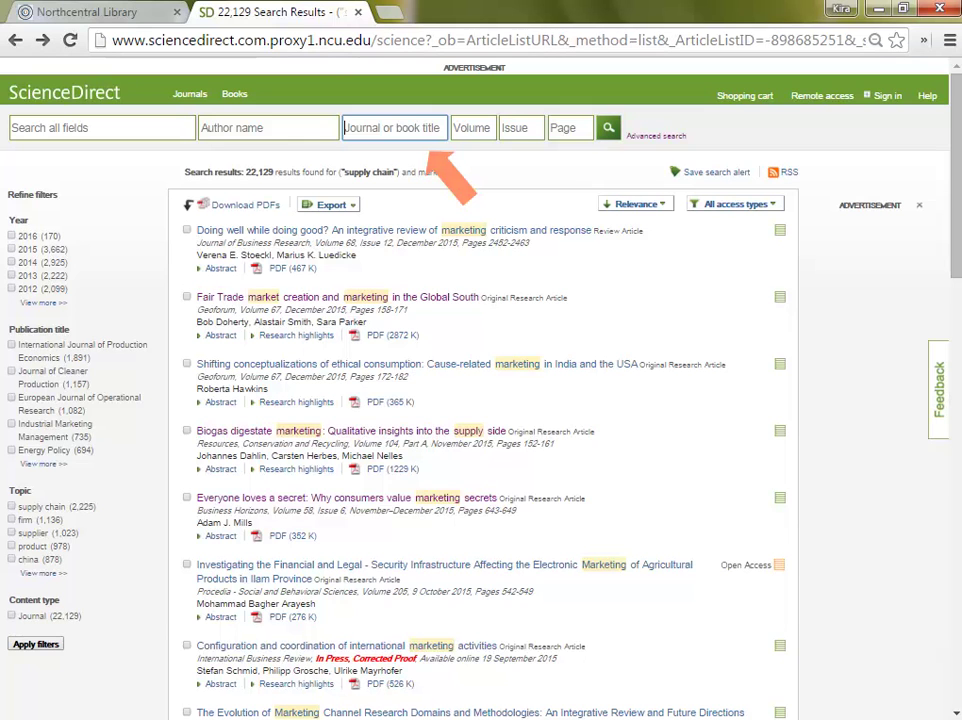
# Step: Search journal titles for "nurse education today"
pyautogui.write('nurse educat')
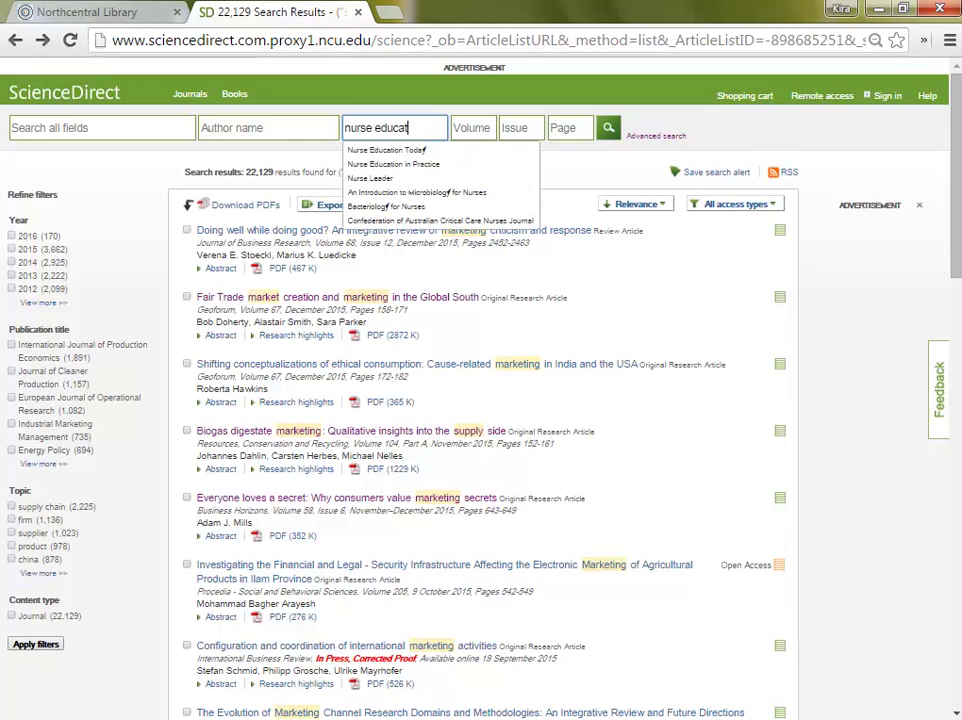
pyautogui.write('ion today')
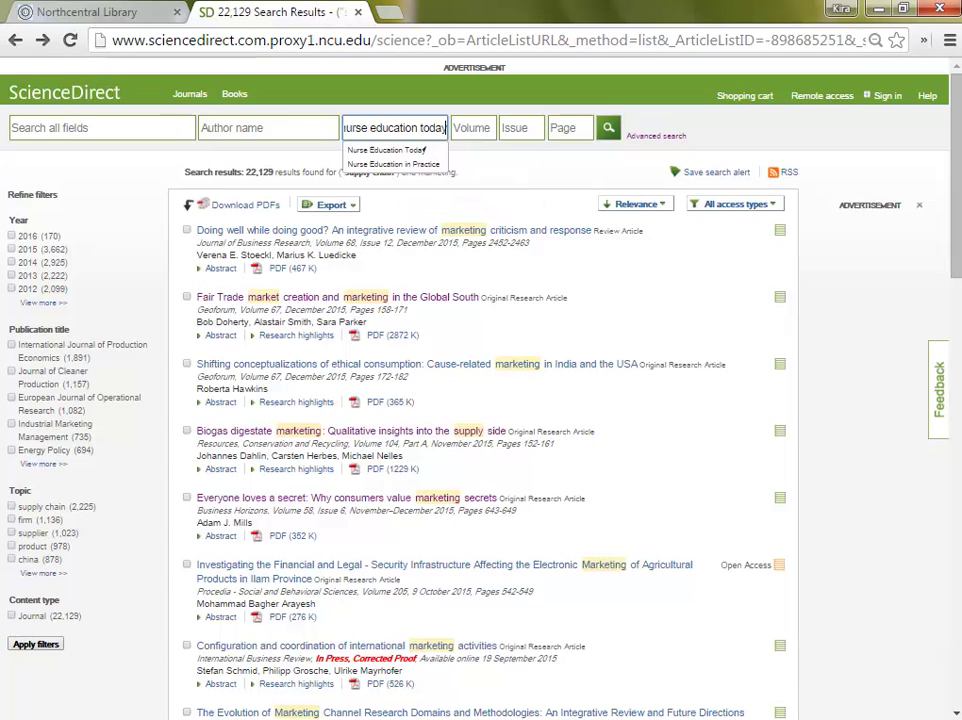
pyautogui.press('Return')
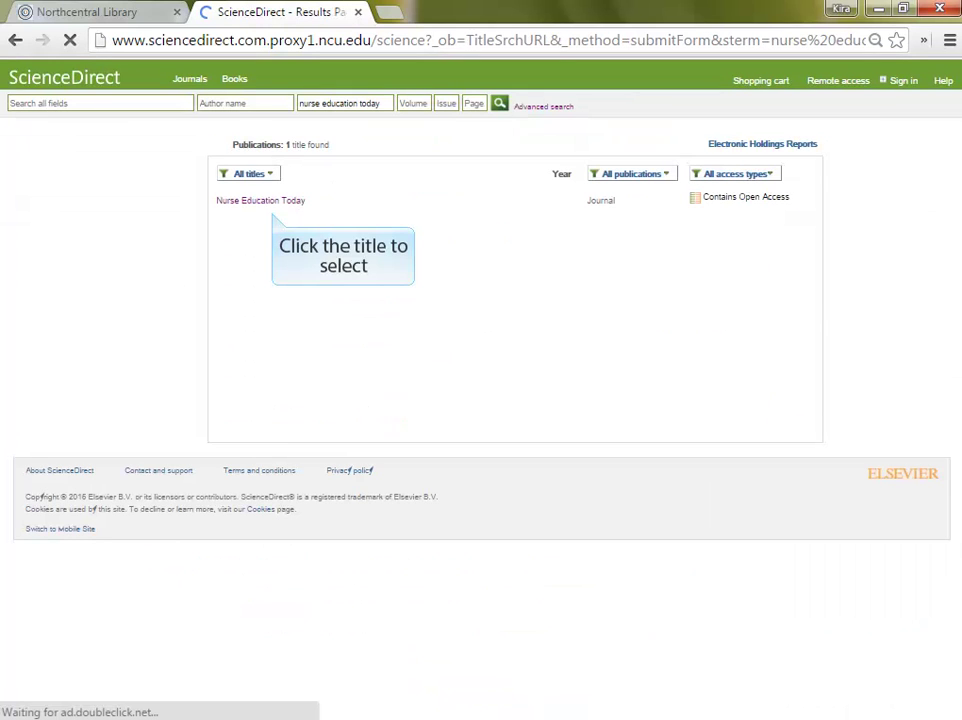